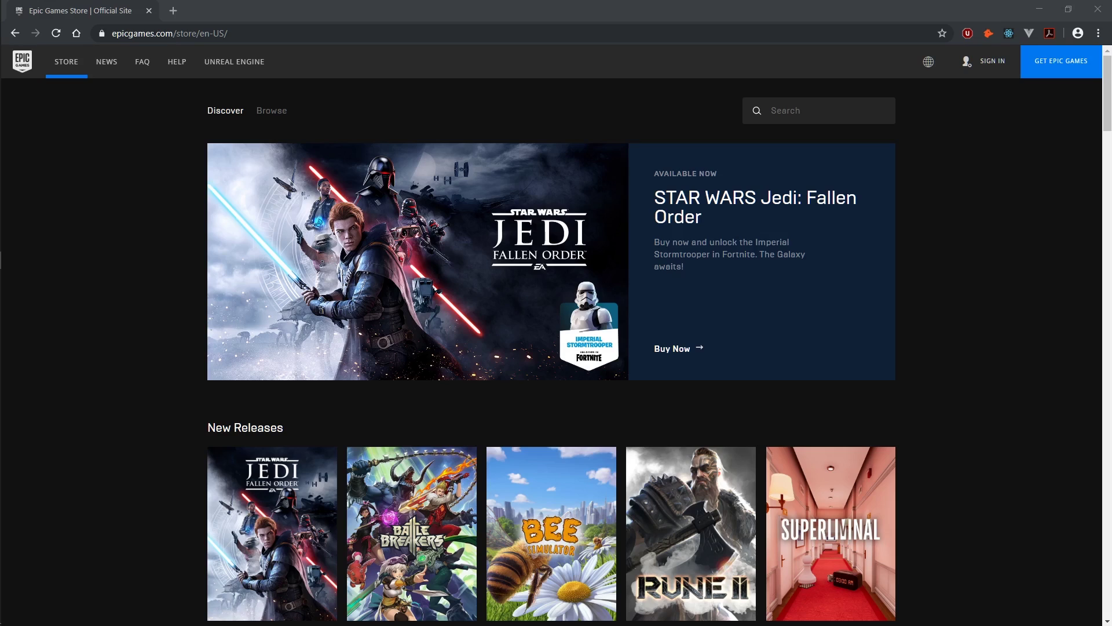
Step: Focus the browser and select the Epic Games store page address
click(298, 13)
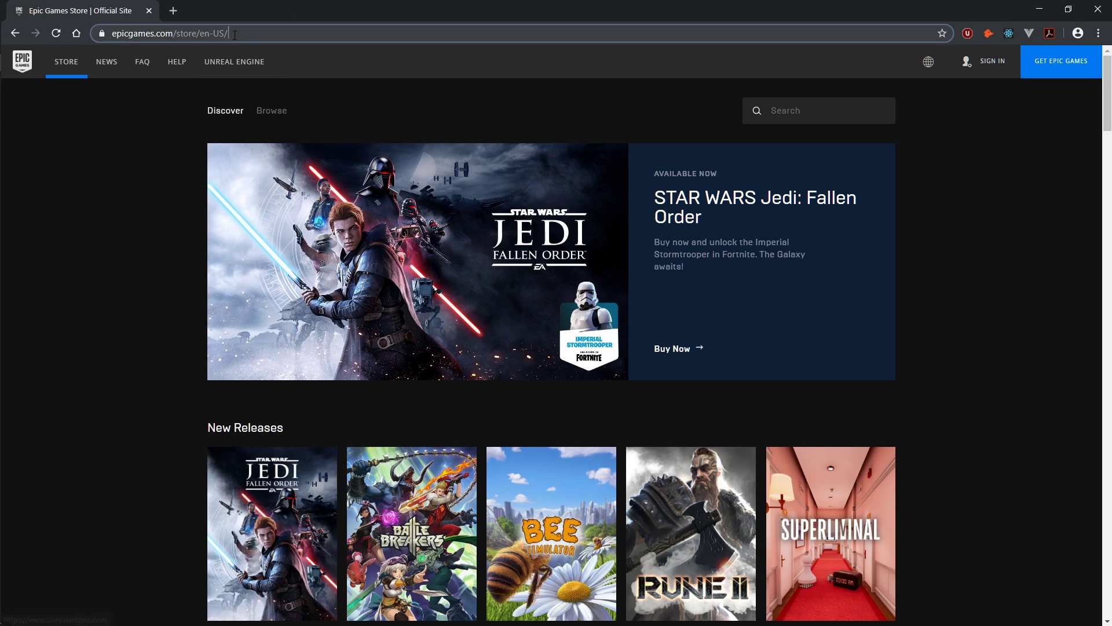
drag(235, 35, 111, 33)
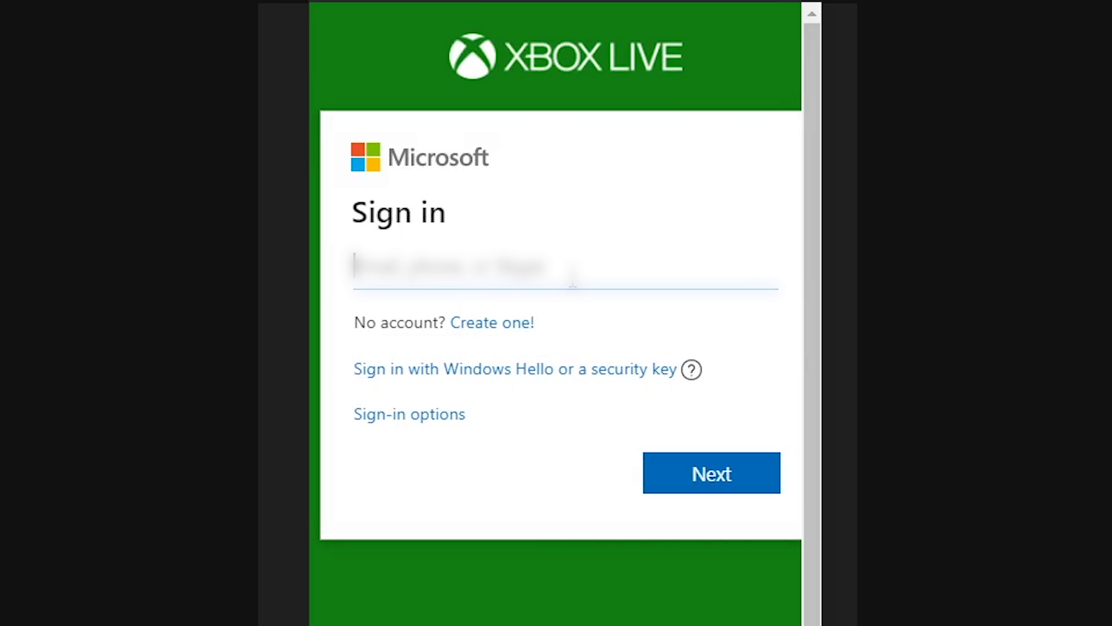
Step: Enter the Microsoft account e-mail for Xbox Live, fix a typo, continue, and type the password
click(573, 278)
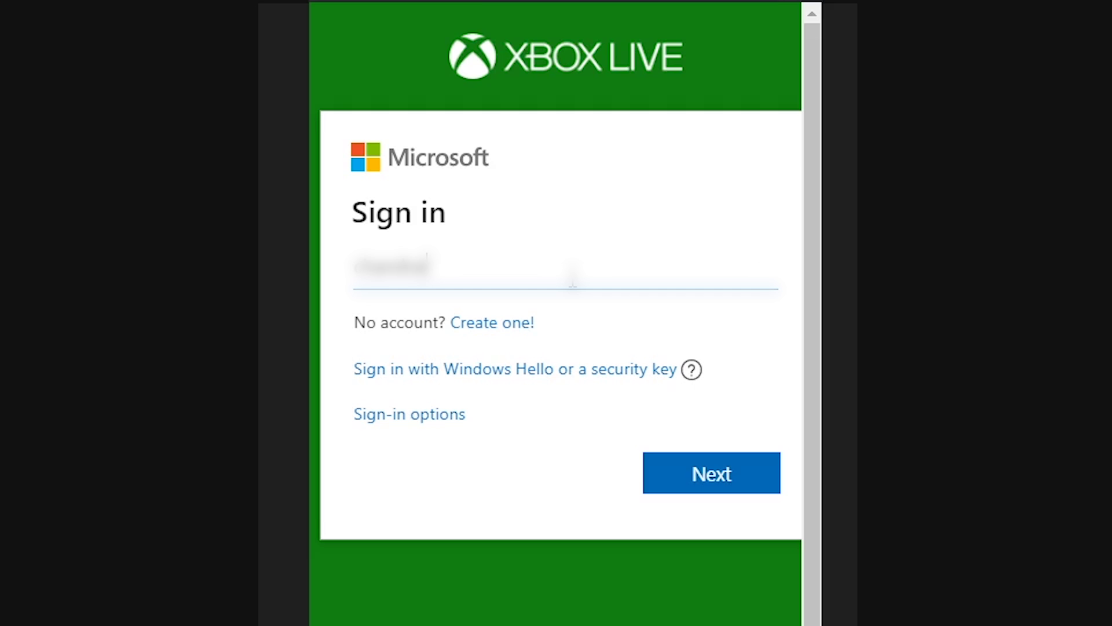
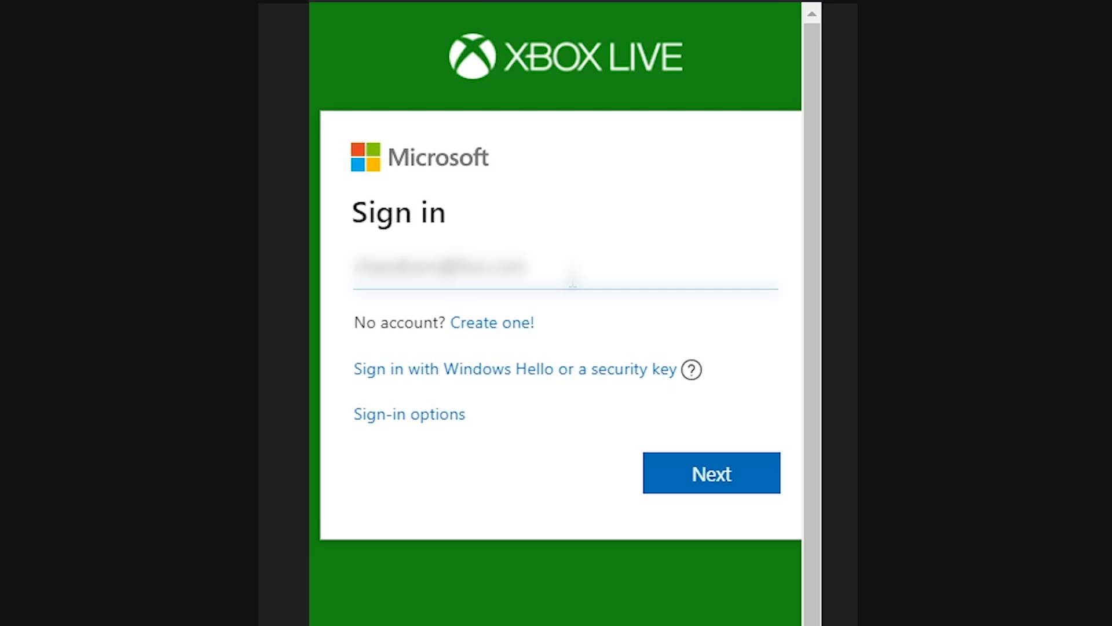
click(675, 467)
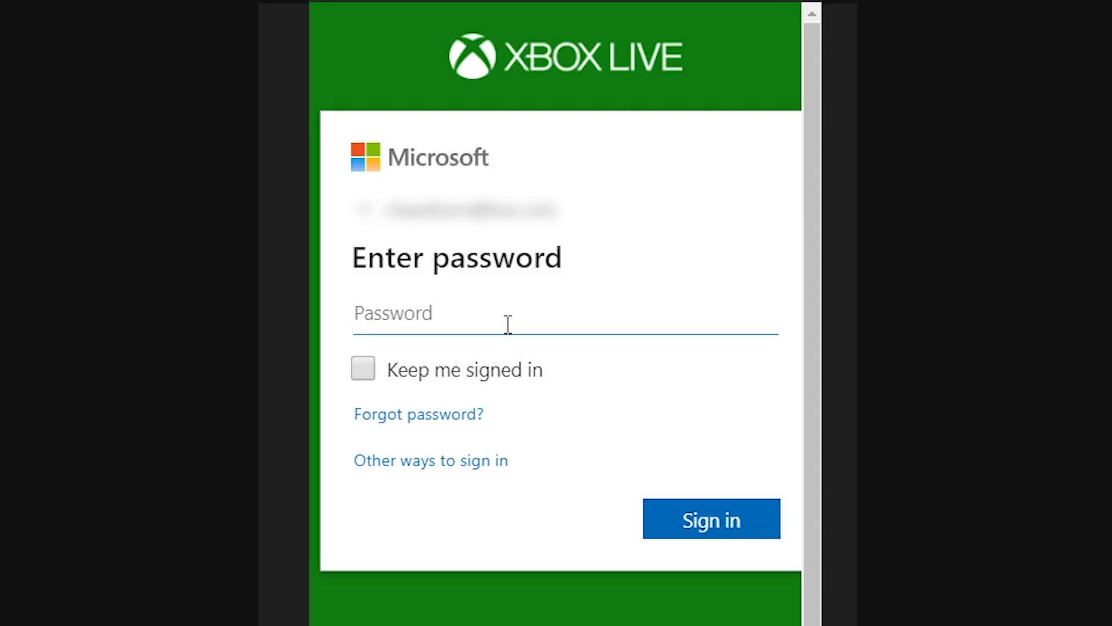
text(*******)
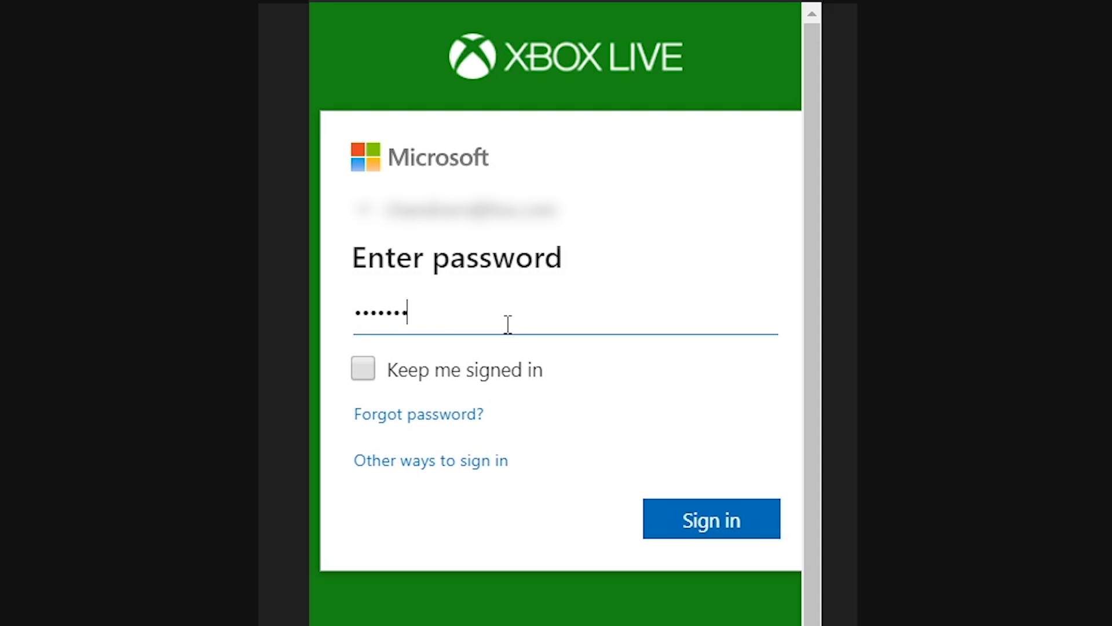
text(****)
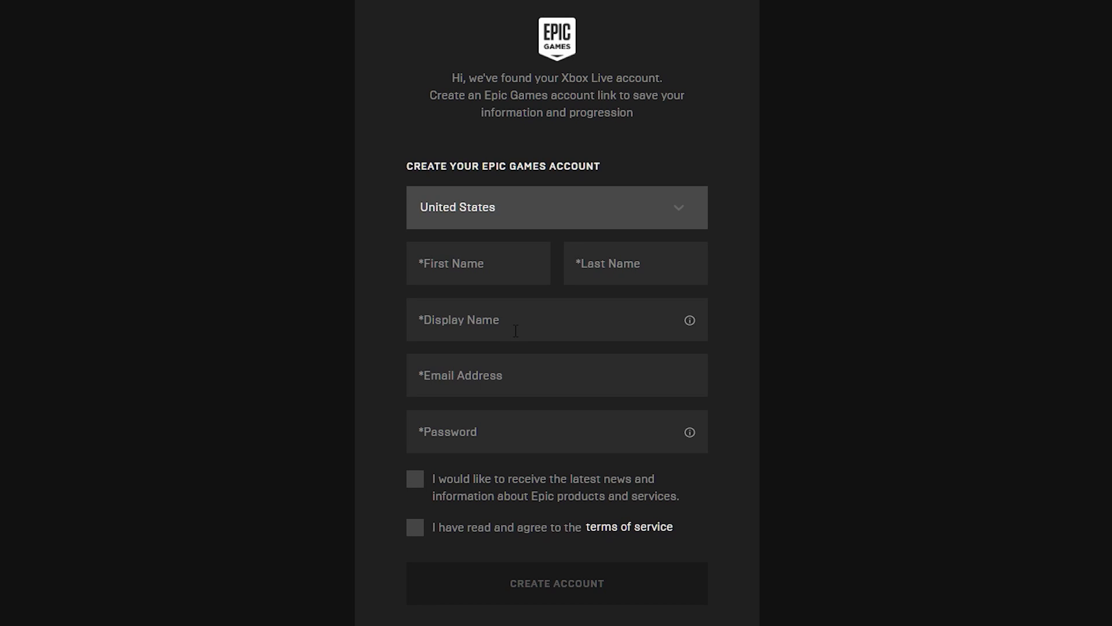
Step: Keep United States as the country, accept the terms of service, and create the account
click(455, 81)
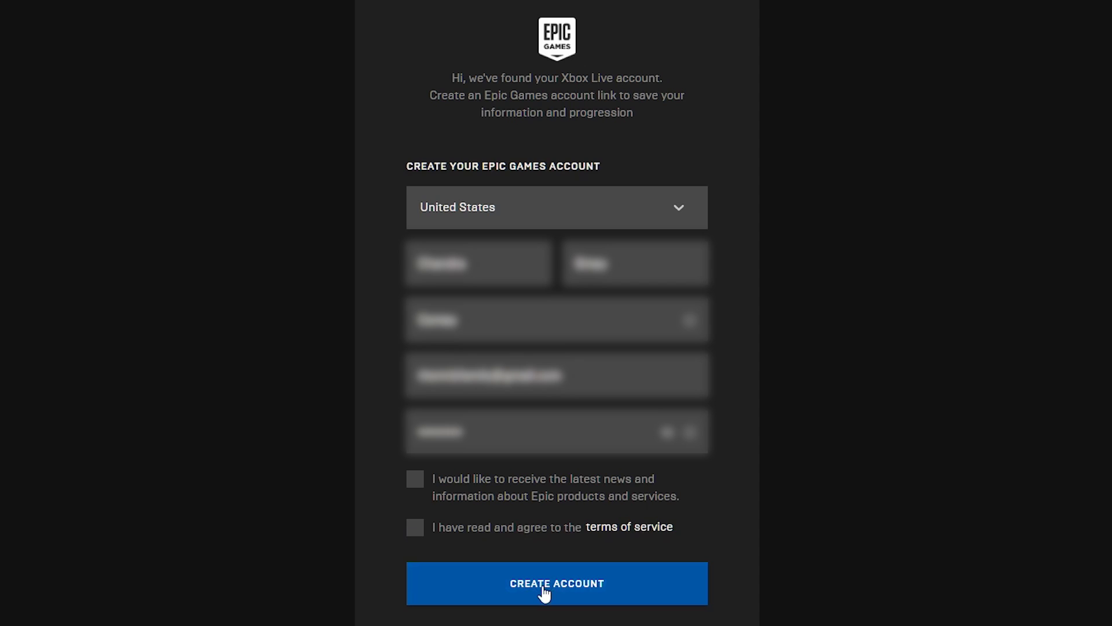
click(415, 528)
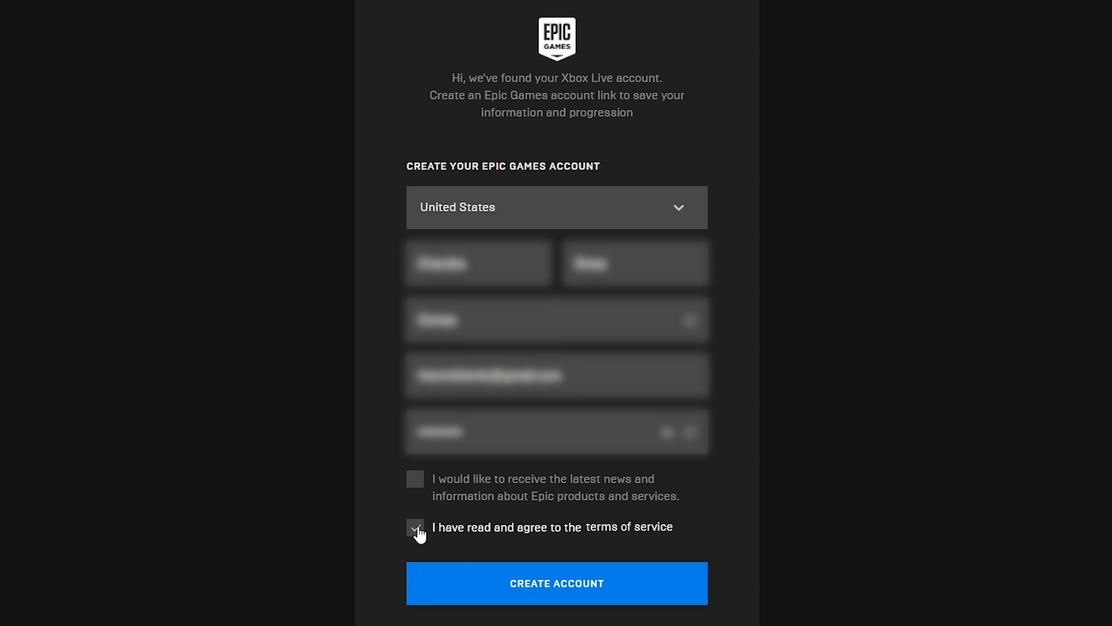
click(550, 589)
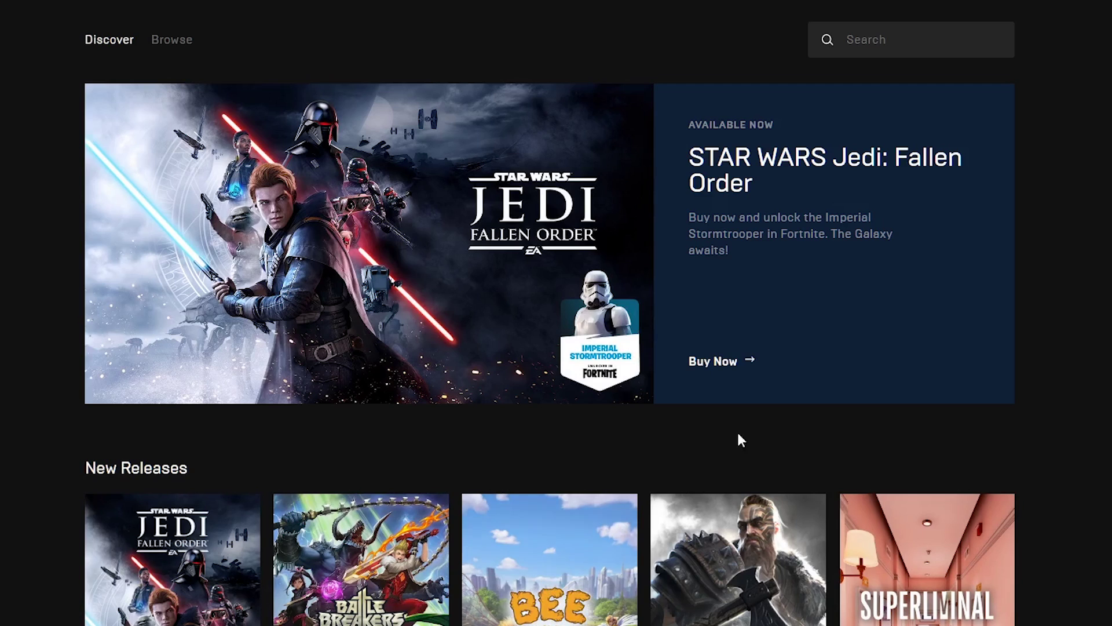
Step: Open Account settings from the name menu and select the unverified-email notice
mouse_move(1045, 20)
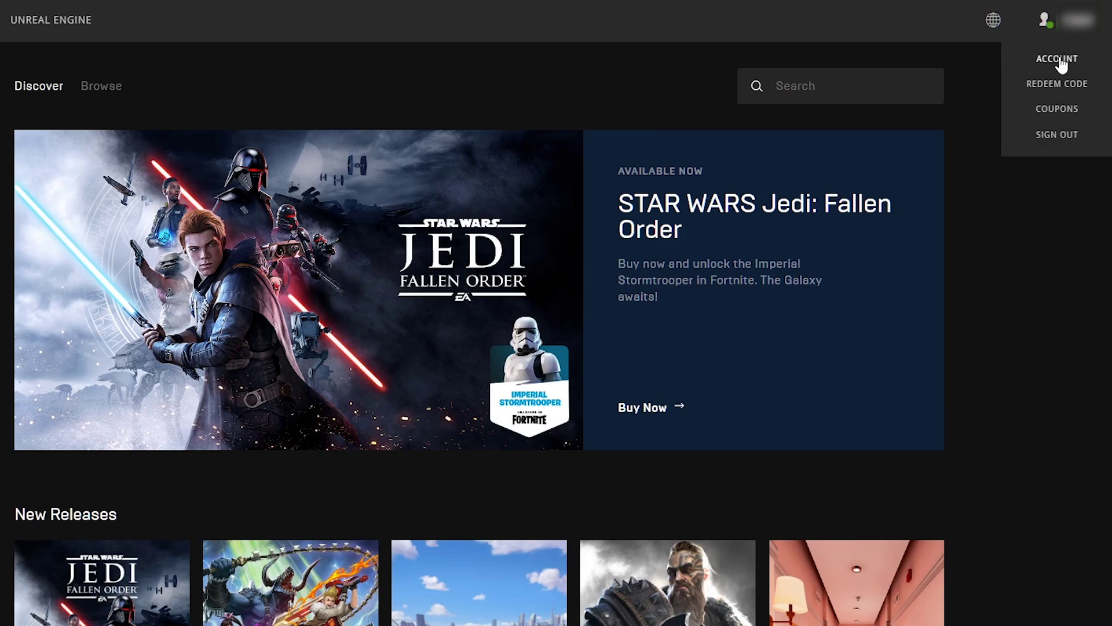
click(1057, 60)
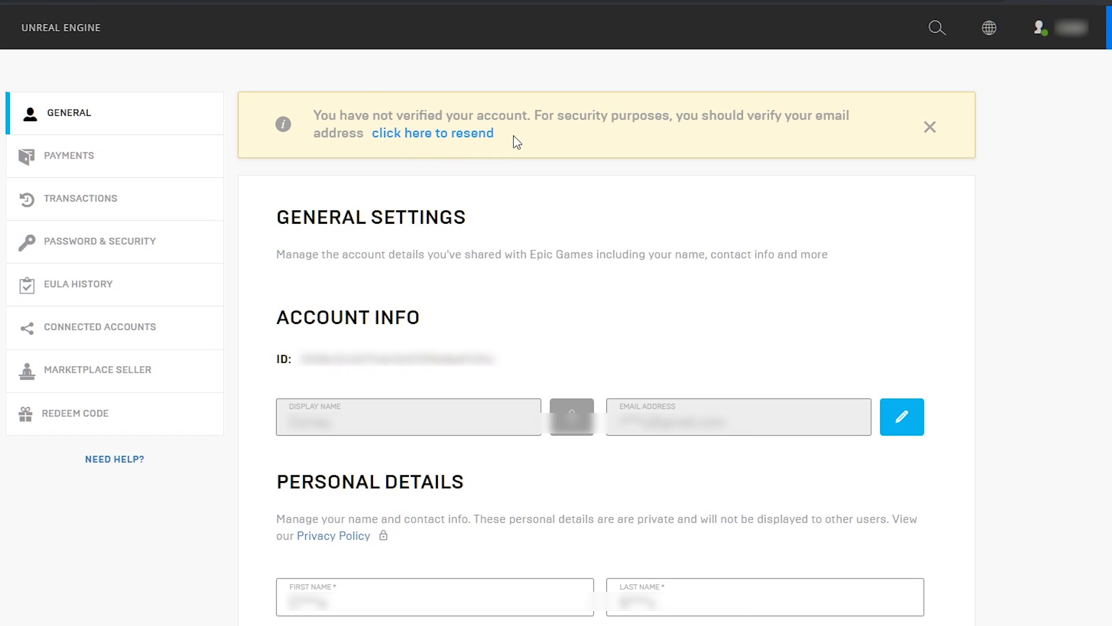
drag(516, 143, 309, 127)
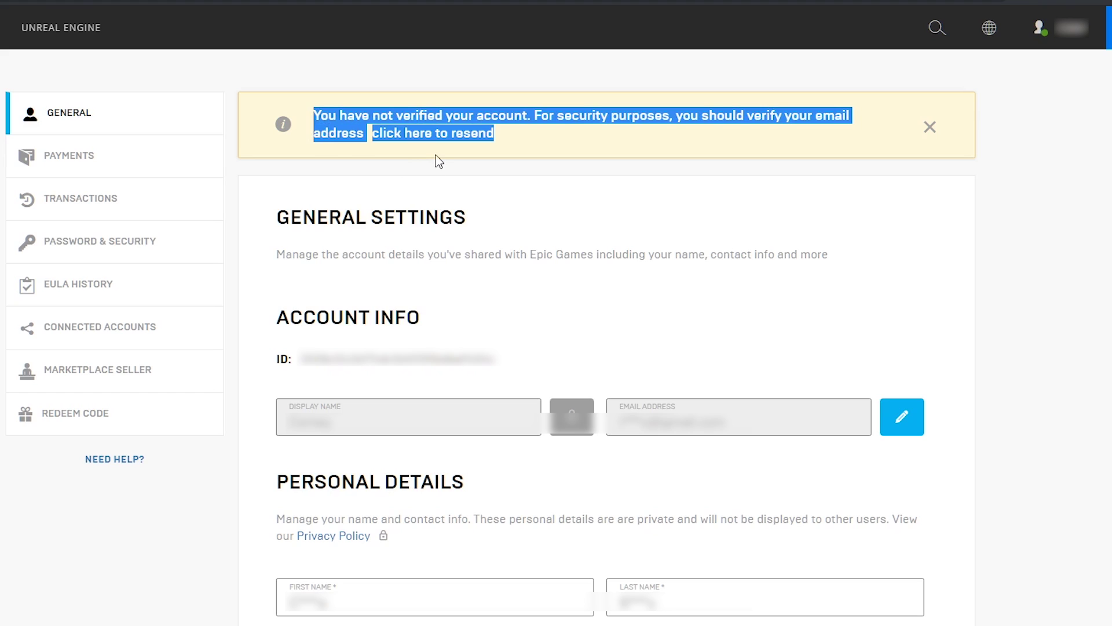
Step: Open Connected Accounts and highlight the unlinked GitHub and Twitch cards
click(132, 337)
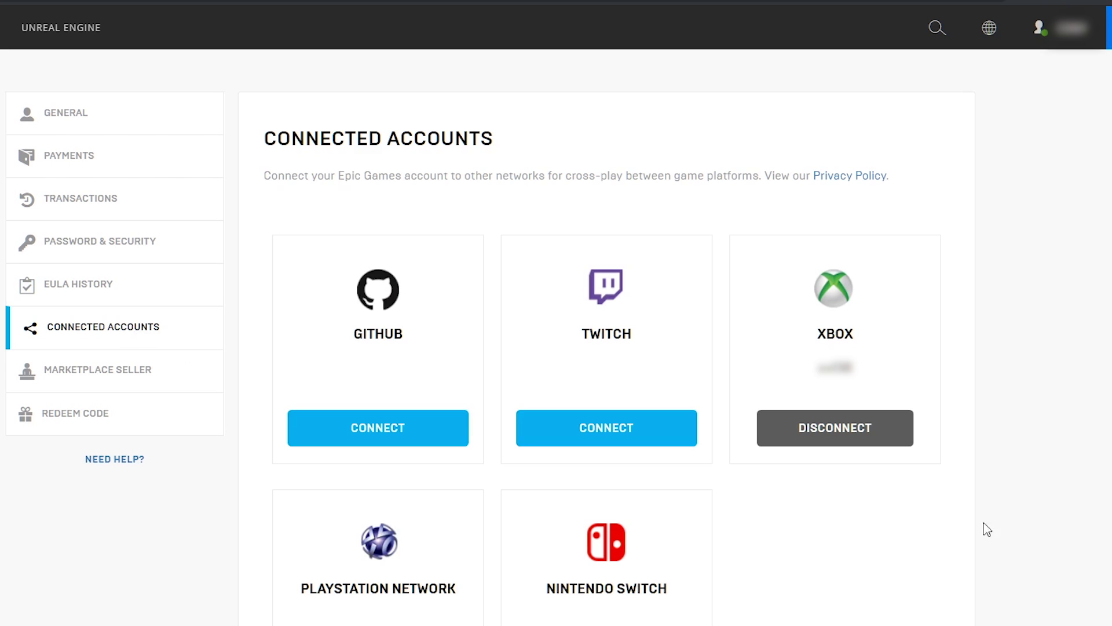
drag(1011, 453, 734, 387)
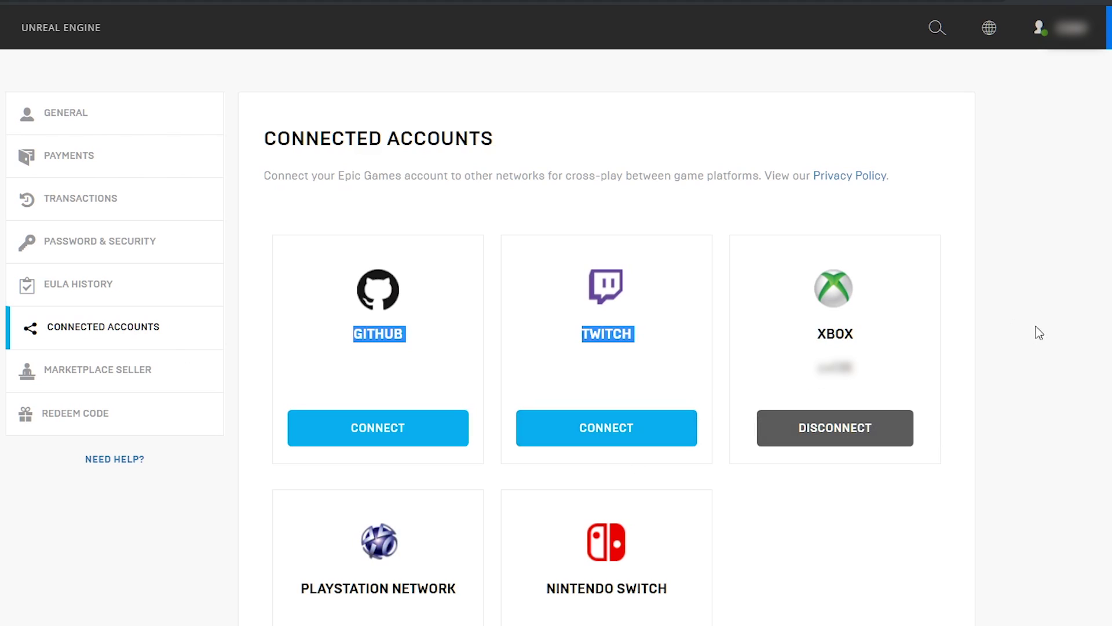
click(1024, 371)
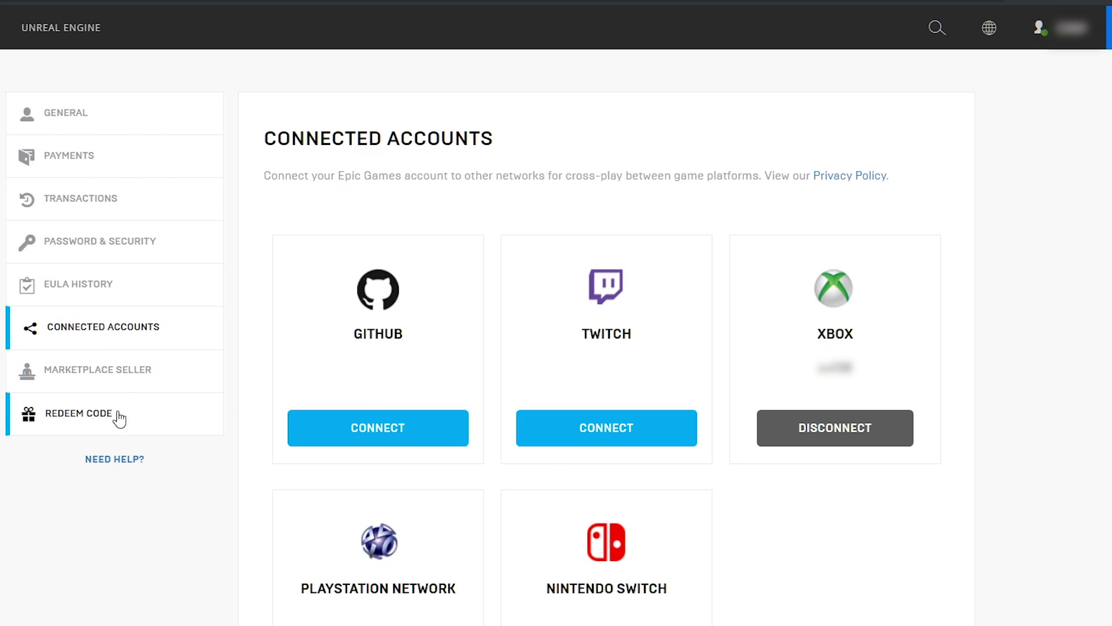
Step: Open Password & Security and scroll to the two-factor authentication options
click(83, 254)
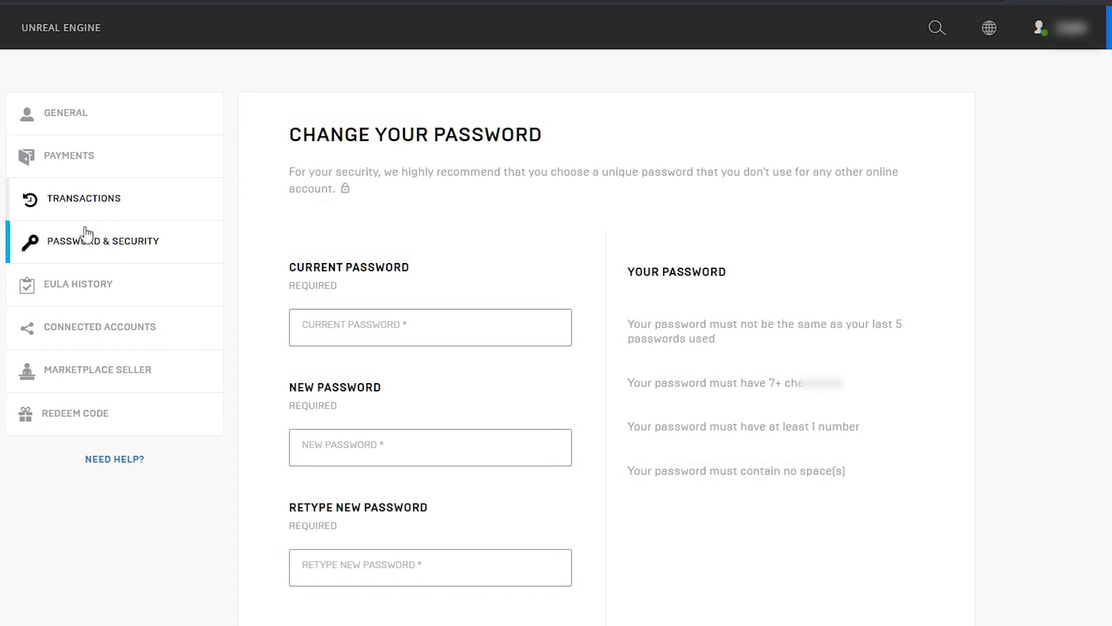
scroll(261, 478, down, 7)
scroll(265, 480, down, 5)
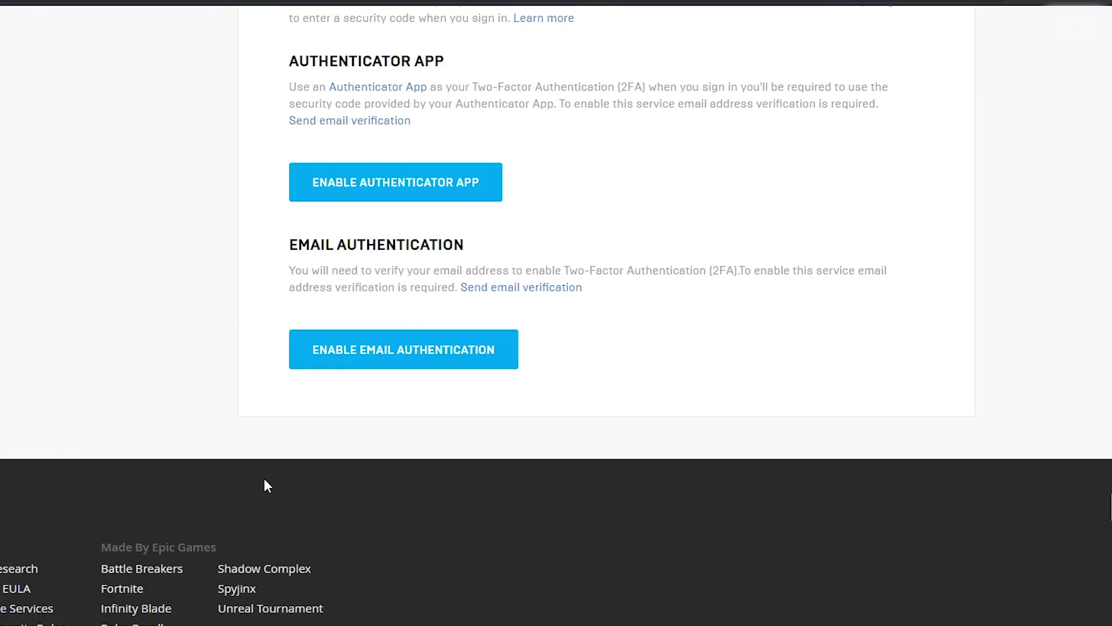
scroll(264, 480, up, 2)
scroll(264, 479, up, 4)
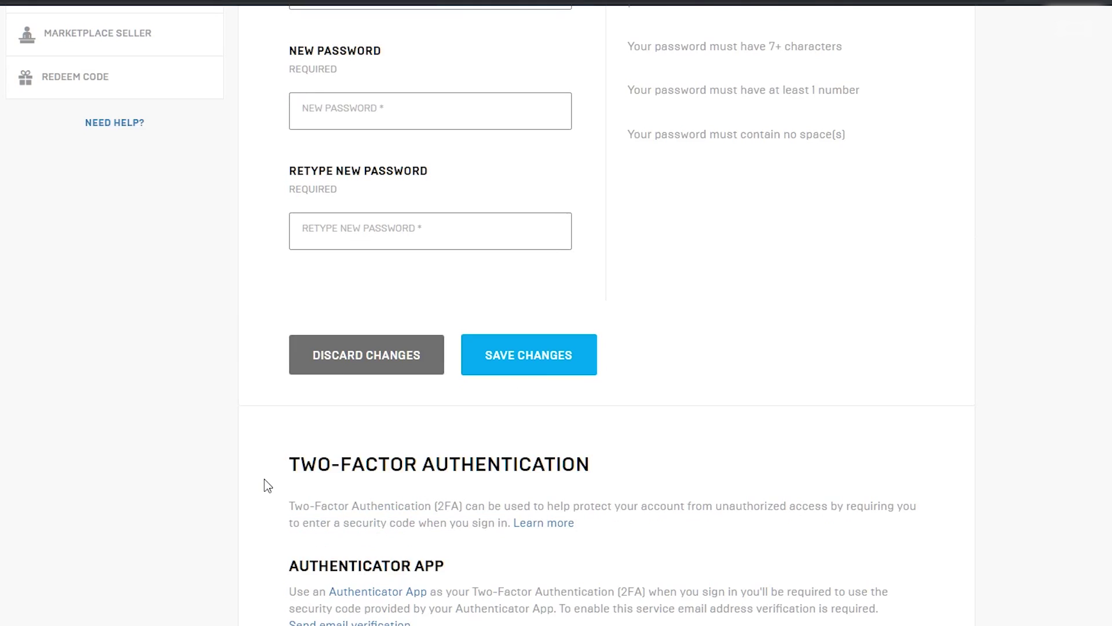
scroll(264, 479, down, 5)
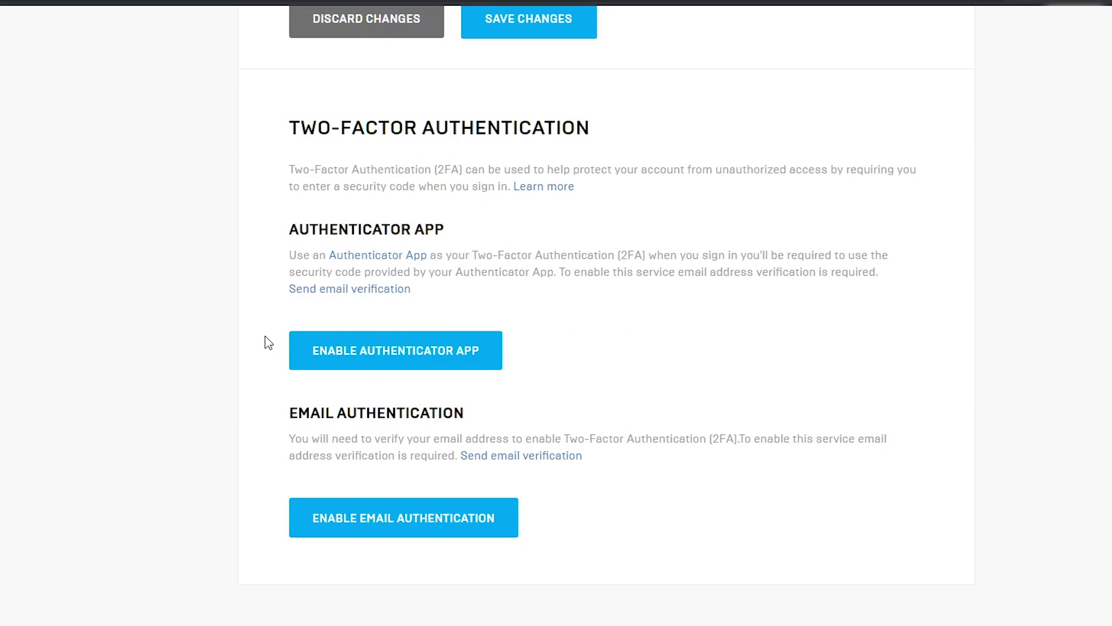
Step: Enable email authentication by pasting the emailed security code and confirming it
click(366, 519)
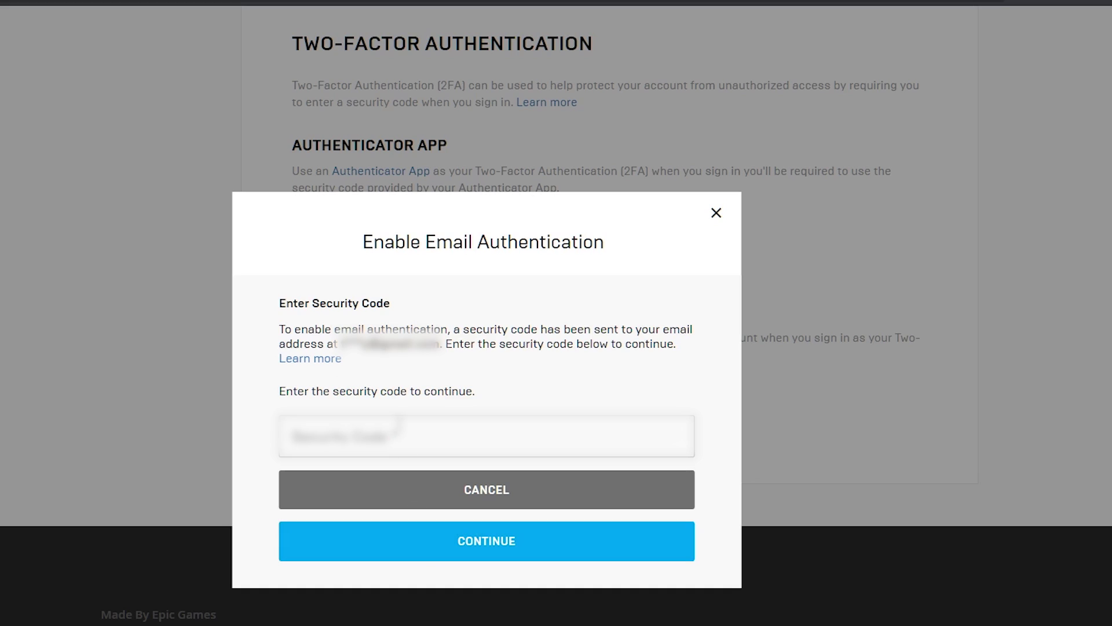
right_click(400, 425)
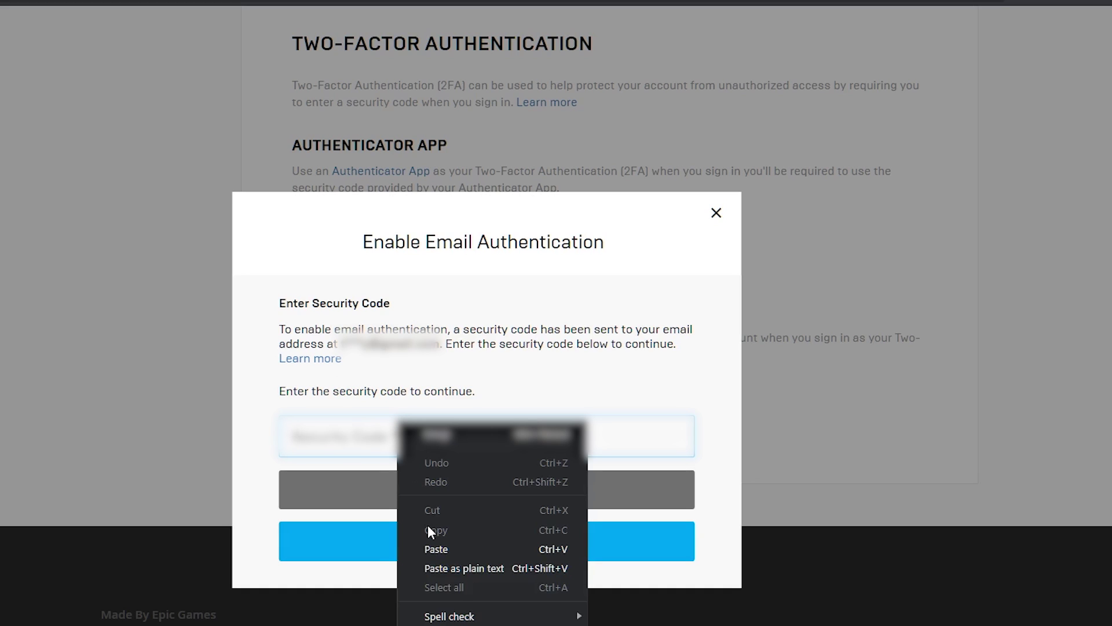
click(428, 548)
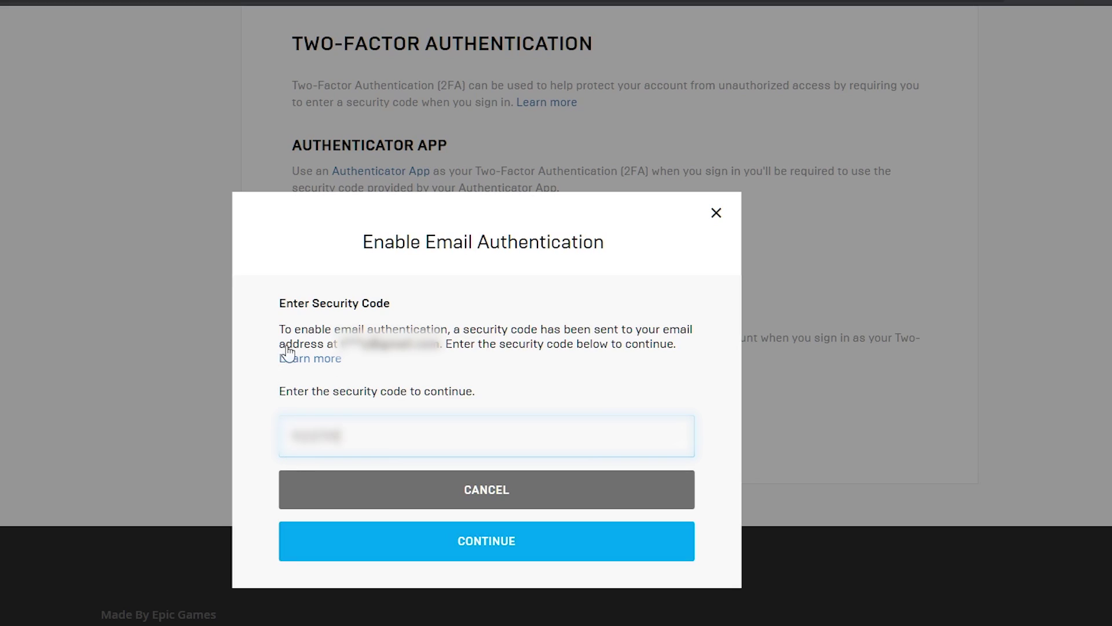
click(486, 548)
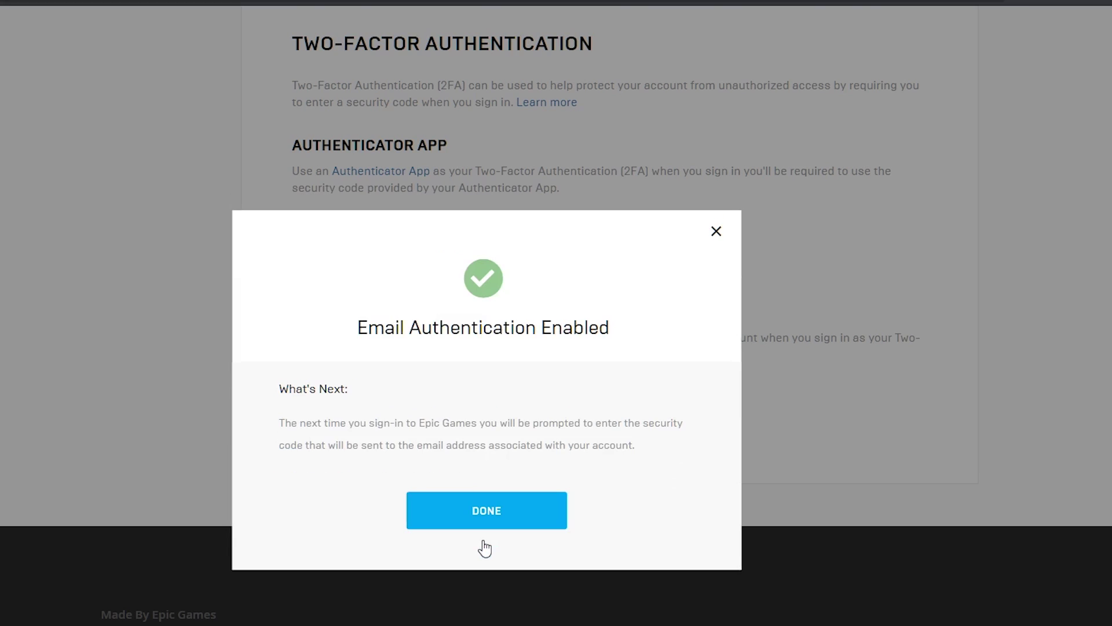